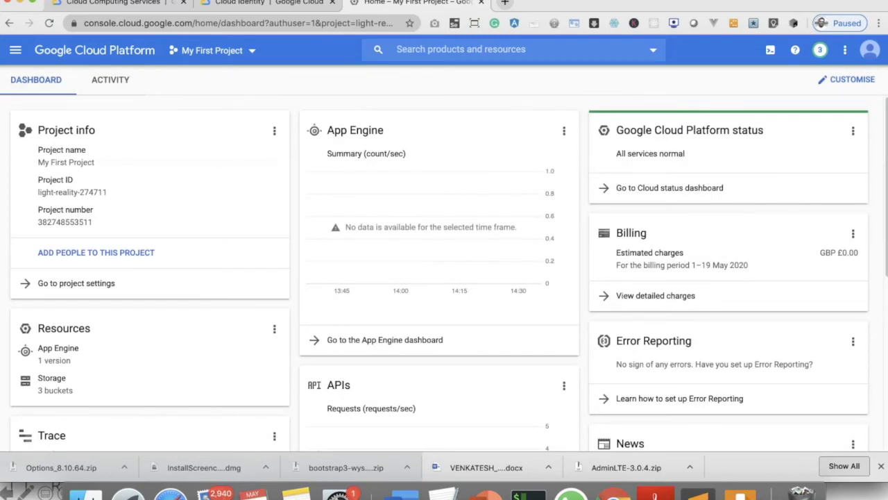
Open the Identity & Organisation page of IAM & Admin and start the Cloud Identity sign-up, proceeding past the welcome page.
{"action": "left_click", "coordinate": [16, 50]}
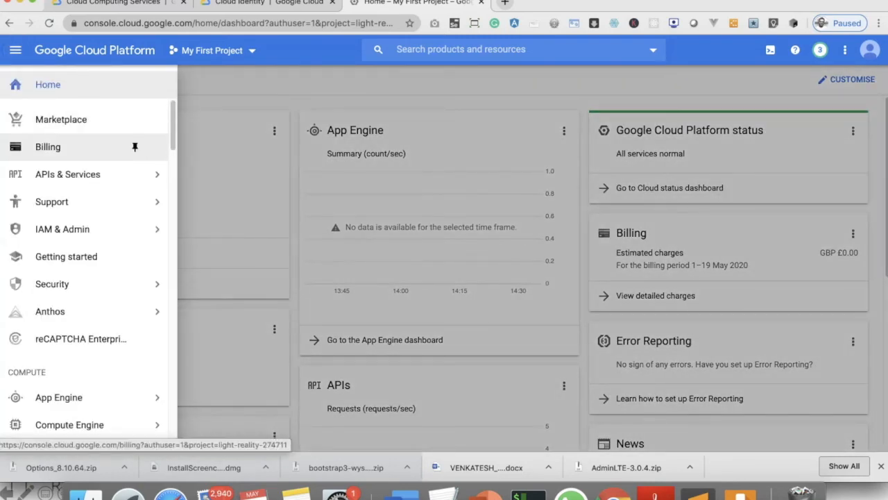
{"action": "mouse_move", "coordinate": [135, 174]}
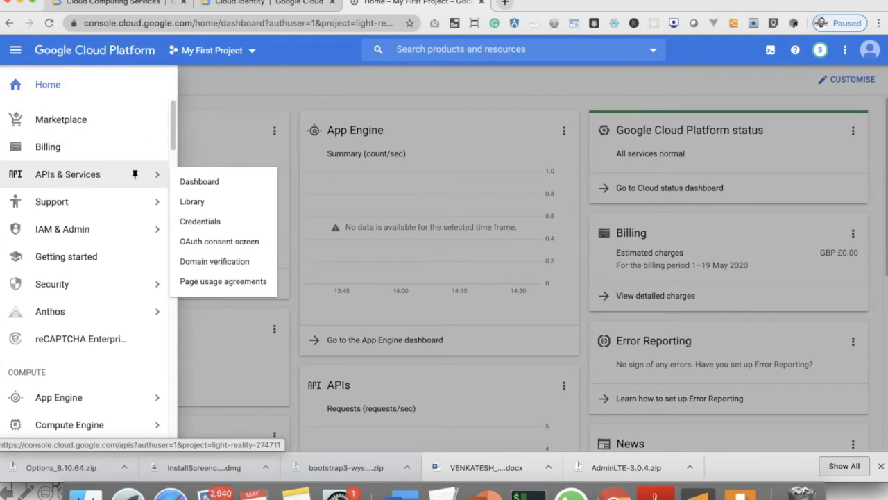
{"action": "mouse_move", "coordinate": [135, 229]}
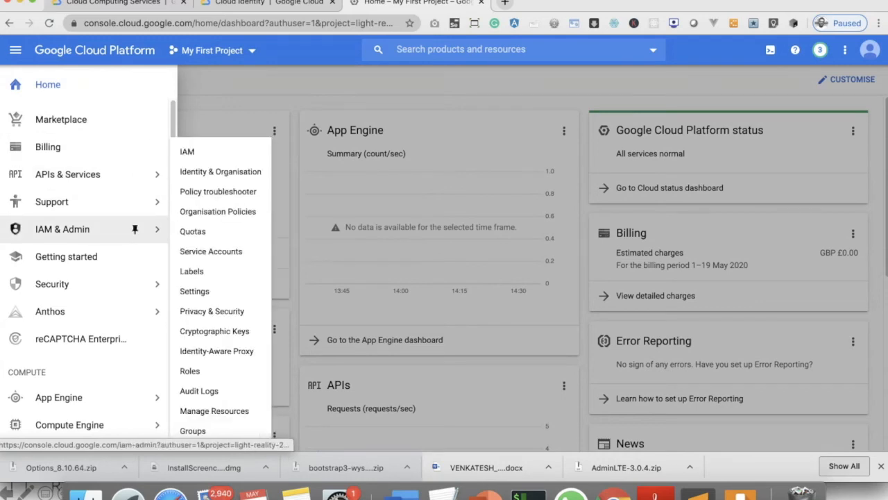
{"action": "left_click", "coordinate": [221, 172]}
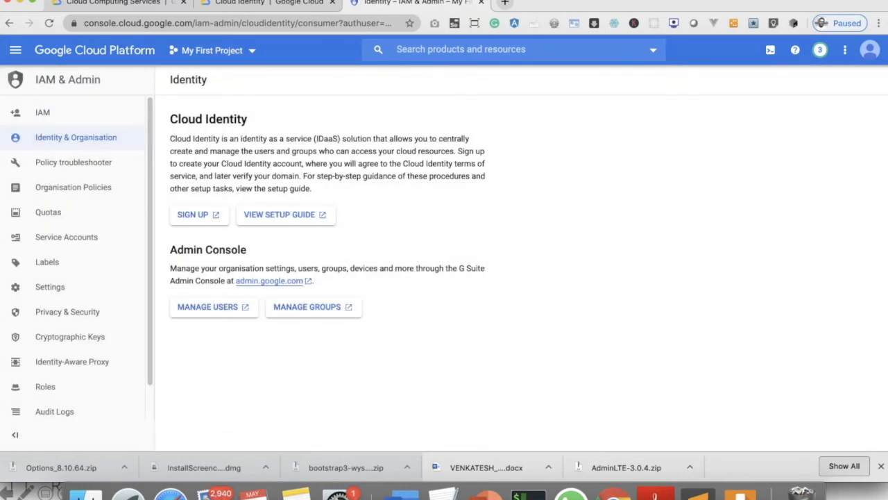
{"action": "left_click", "coordinate": [193, 215]}
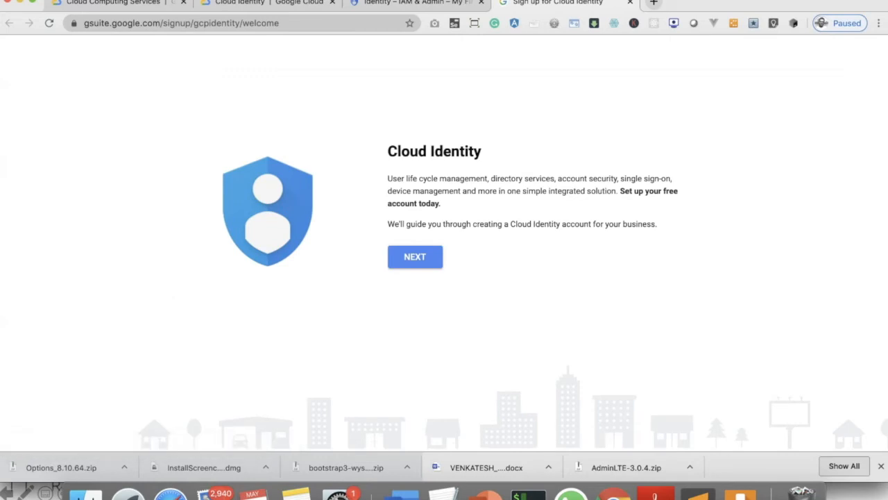
{"action": "left_click_drag", "start_coordinate": [621, 191], "coordinate": [443, 205]}
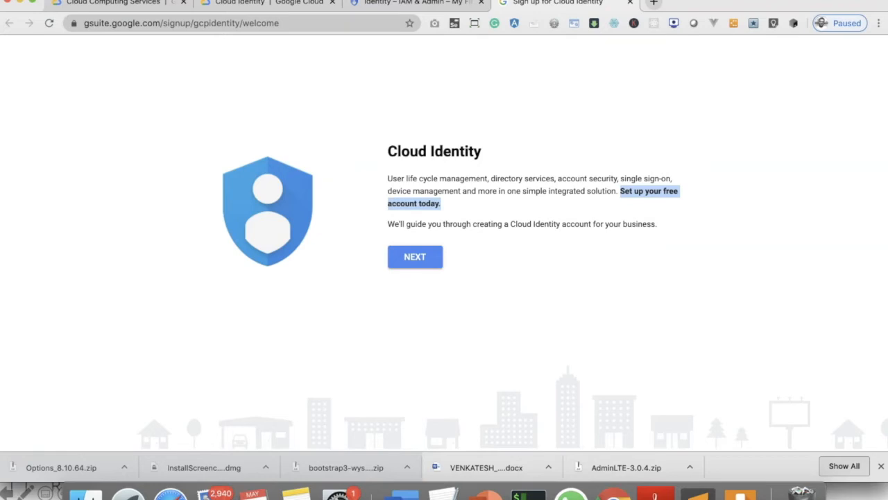
{"action": "left_click", "coordinate": [415, 257]}
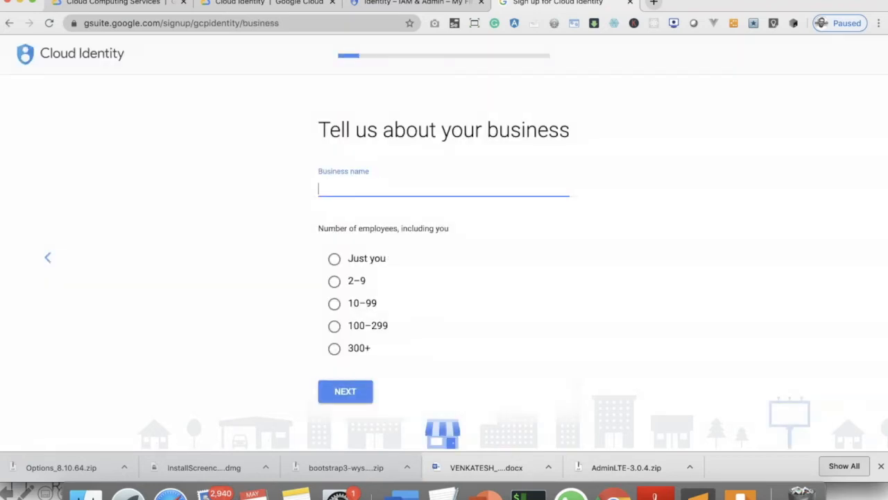
Enter Amzu as the business name, choose 10–99 employees, and continue the sign-up.
{"action": "type", "text": "Amzu"}
{"action": "key", "text": "Tab"}
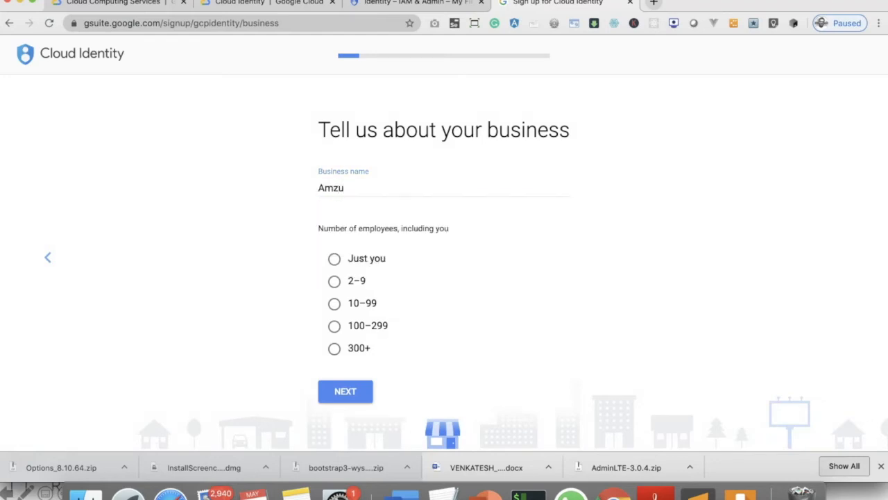
{"action": "left_click", "coordinate": [335, 303]}
{"action": "left_click", "coordinate": [345, 391]}
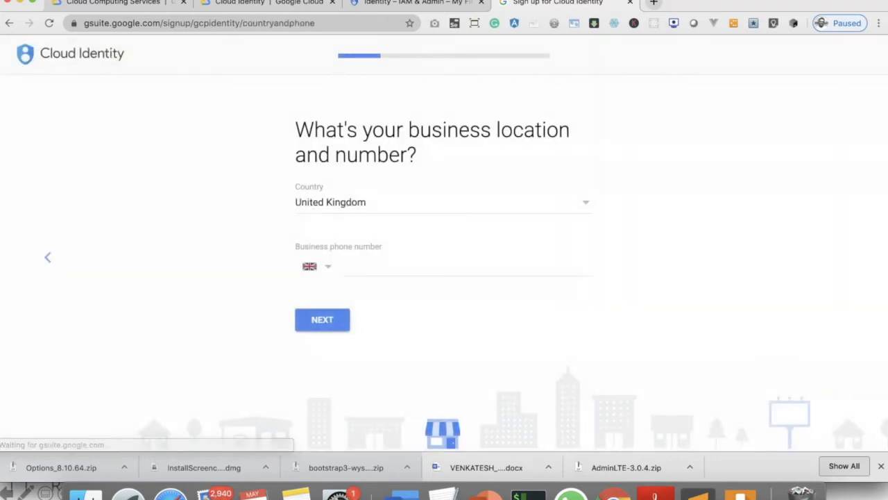
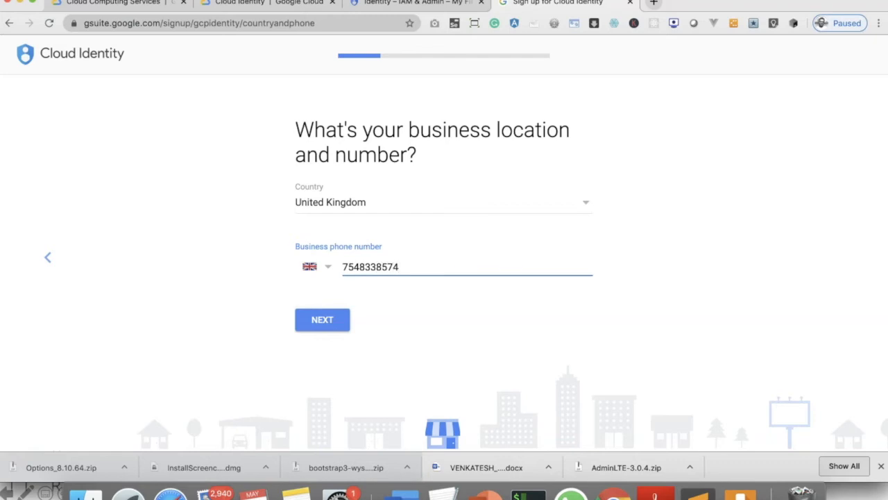
Enter the business phone number and continue to the current email address page.
{"action": "key", "text": "Return"}
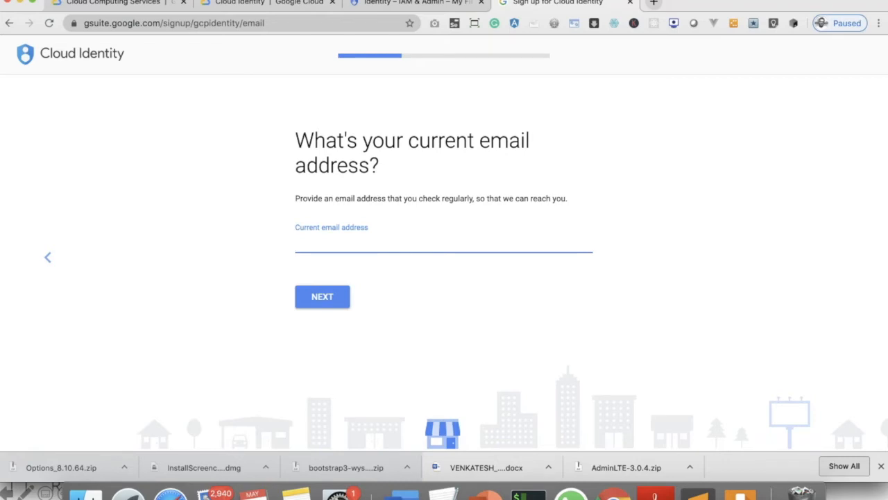
Switch to Safari and examine the Google site verification value of the TXT record in the domain's Advanced DNS settings.
{"action": "left_click", "coordinate": [170, 494]}
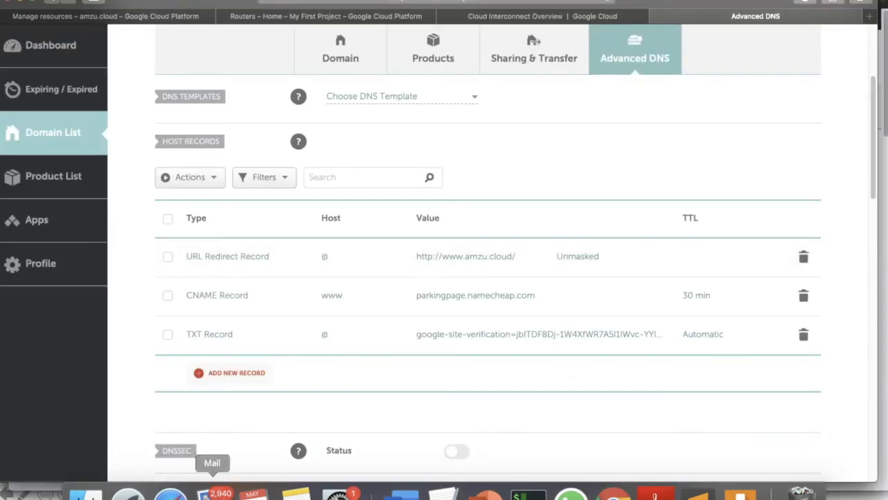
{"action": "left_click_drag", "start_coordinate": [417, 333], "coordinate": [664, 334]}
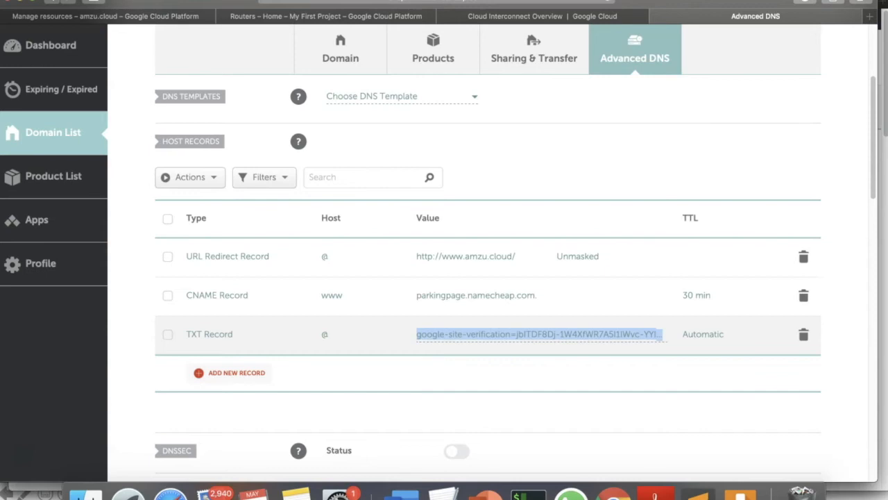
{"action": "left_click", "coordinate": [540, 335]}
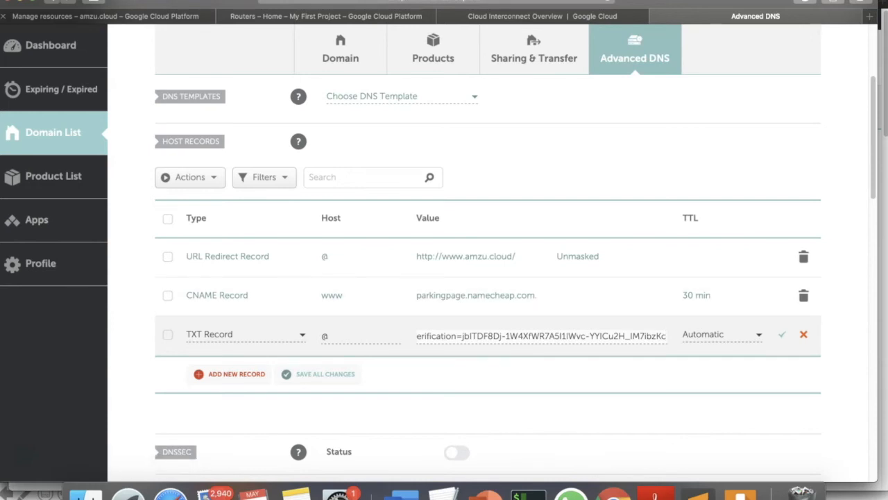
Return to the Google Cloud console for amzu.cloud and open its Home dashboard.
{"action": "left_click", "coordinate": [104, 16]}
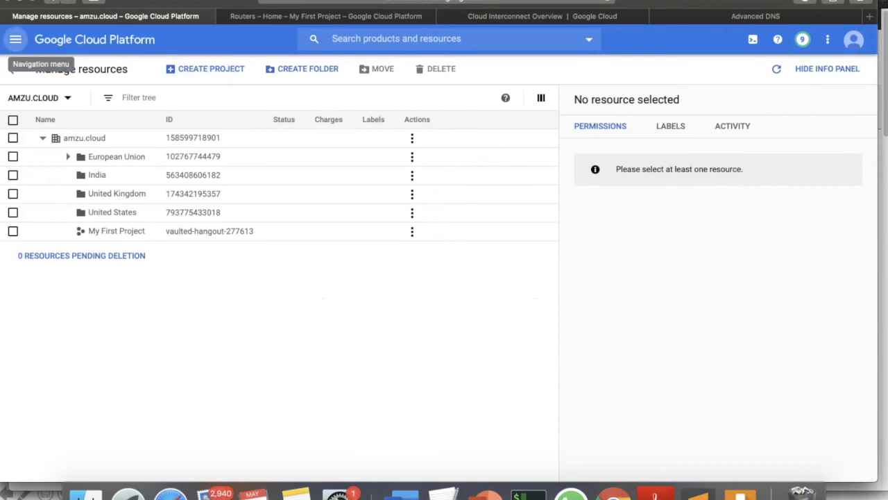
{"action": "left_click", "coordinate": [16, 40]}
{"action": "left_click", "coordinate": [15, 73]}
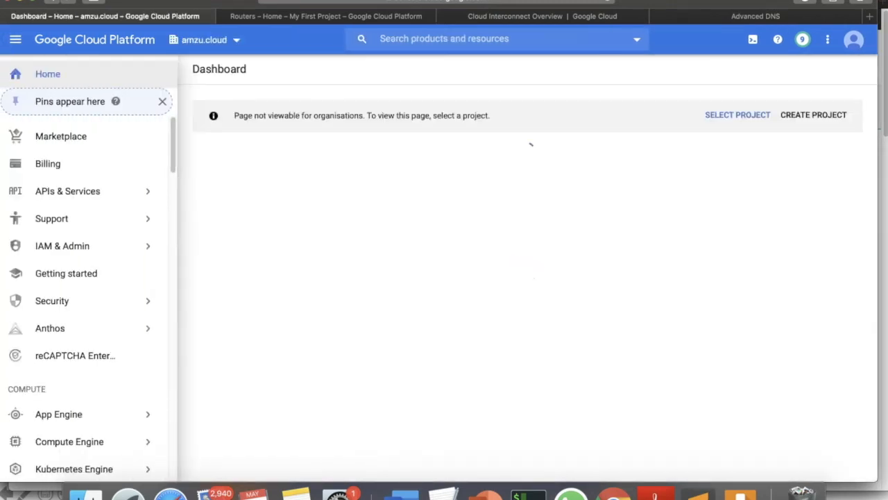
Examine the signed-in account's details, focusing on the email address and its domain, and close them.
{"action": "left_click", "coordinate": [853, 40]}
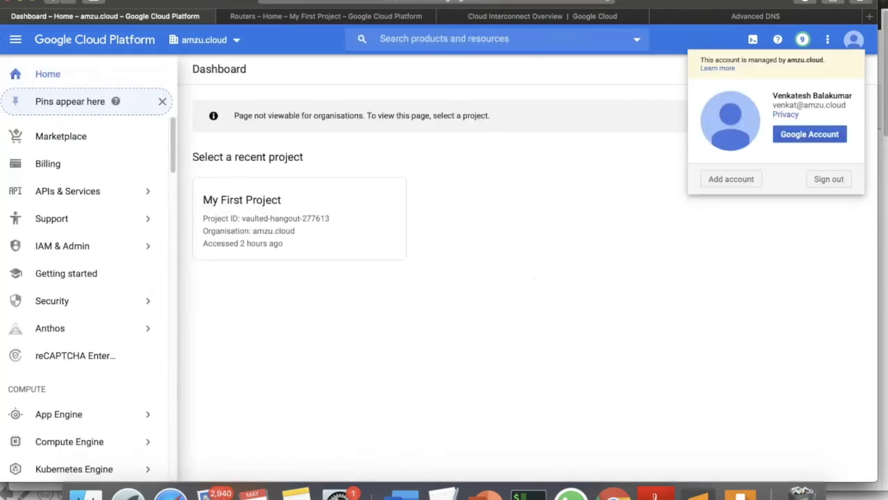
{"action": "left_click_drag", "start_coordinate": [774, 104], "coordinate": [846, 105]}
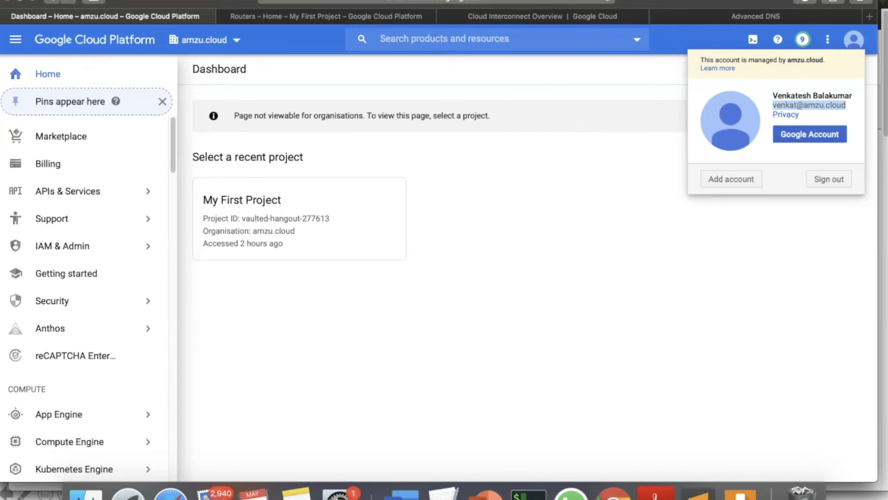
{"action": "left_click", "coordinate": [811, 106]}
{"action": "left_click_drag", "start_coordinate": [803, 105], "coordinate": [846, 105]}
{"action": "left_click", "coordinate": [625, 208]}
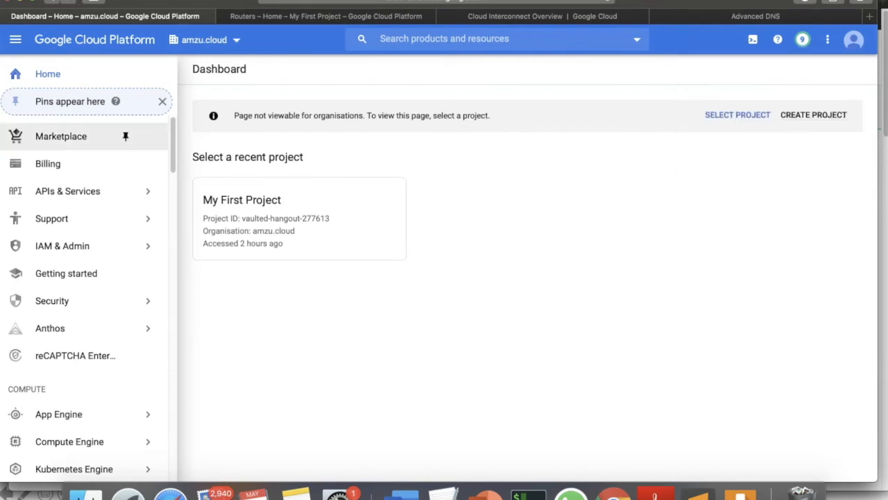
Open Manage resources for the amzu.cloud organisation and select the Belgium folder inside European Union.
{"action": "left_click", "coordinate": [125, 191]}
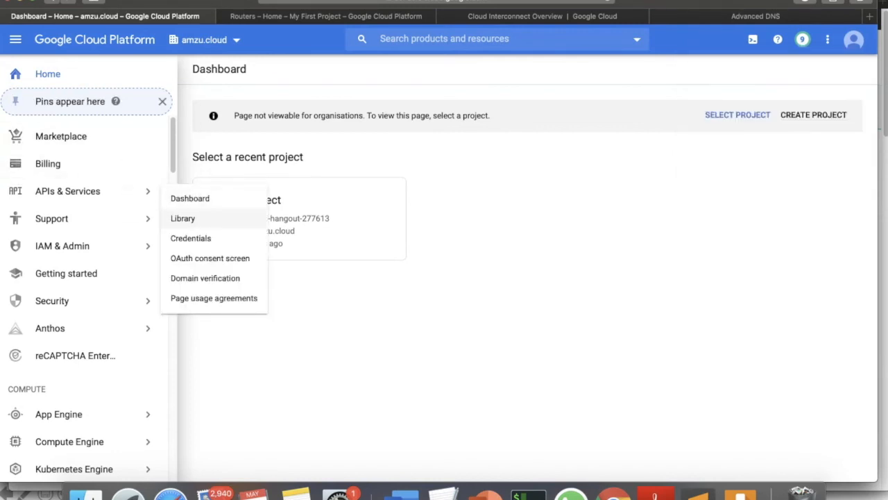
{"action": "left_click", "coordinate": [204, 40]}
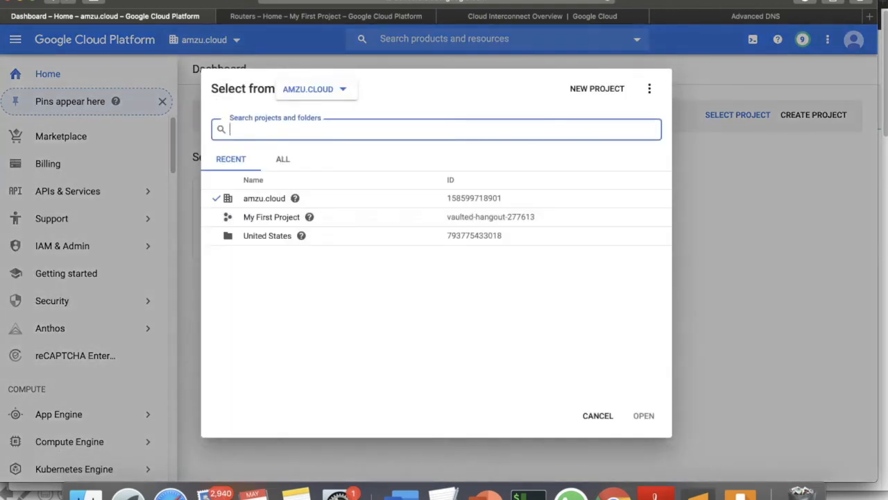
{"action": "left_click", "coordinate": [316, 89]}
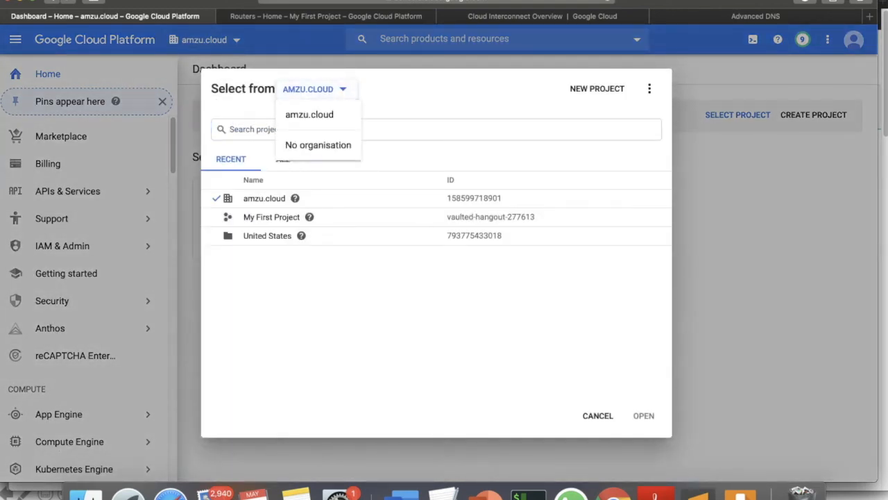
{"action": "left_click", "coordinate": [309, 115]}
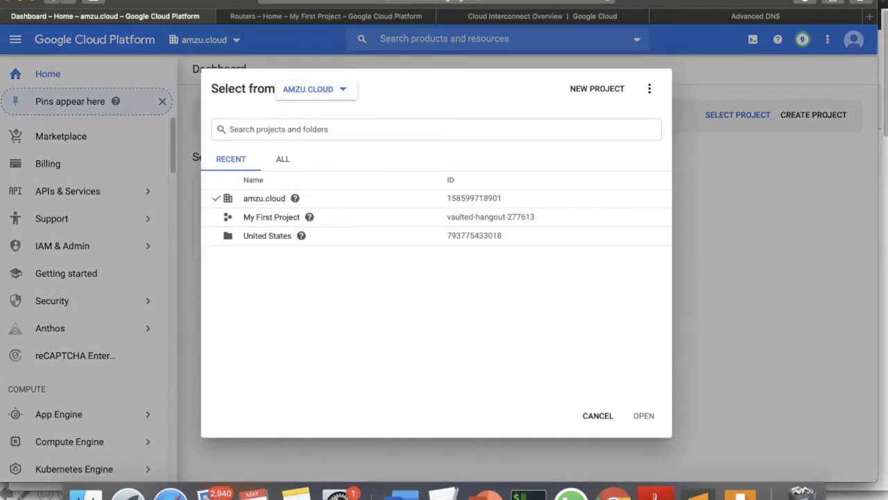
{"action": "left_click", "coordinate": [649, 88]}
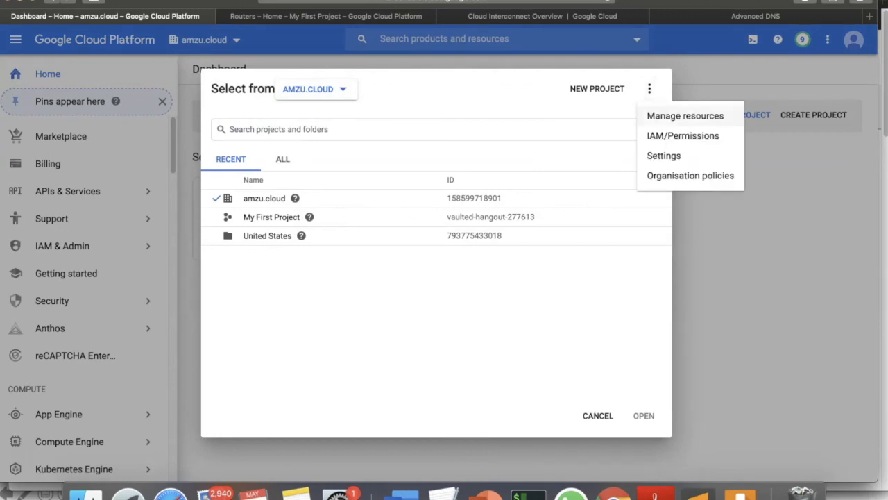
{"action": "left_click", "coordinate": [685, 116]}
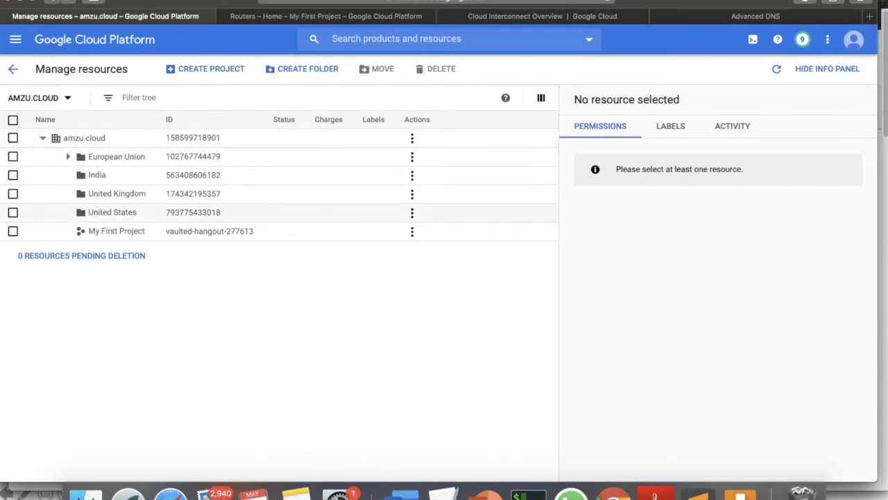
{"action": "left_click", "coordinate": [68, 156]}
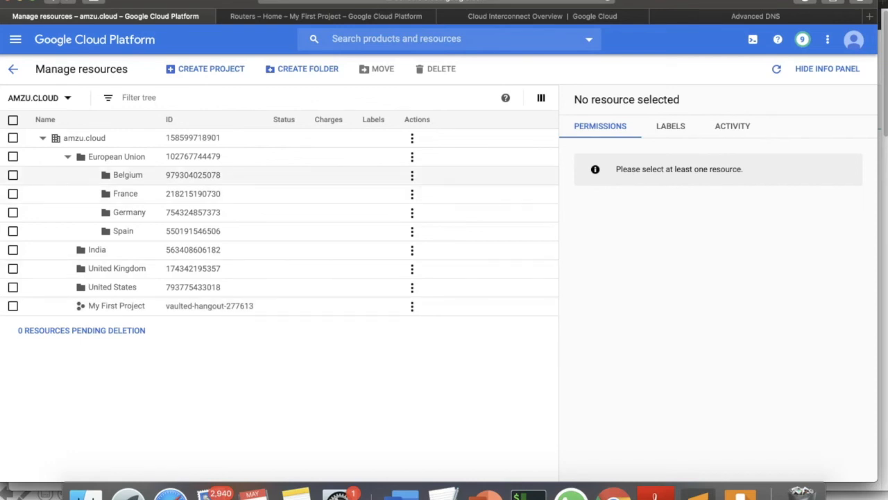
{"action": "left_click", "coordinate": [13, 175]}
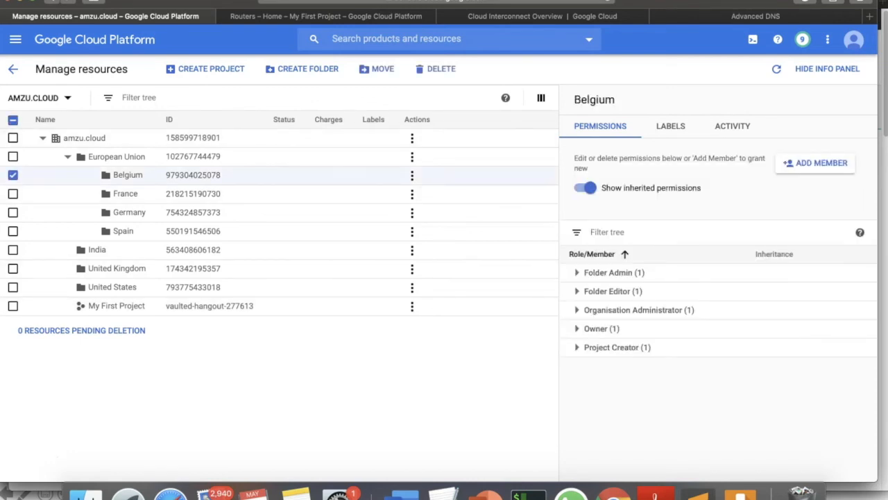
Start a new project and set its location to the Belgium folder under European Union.
{"action": "left_click", "coordinate": [205, 69]}
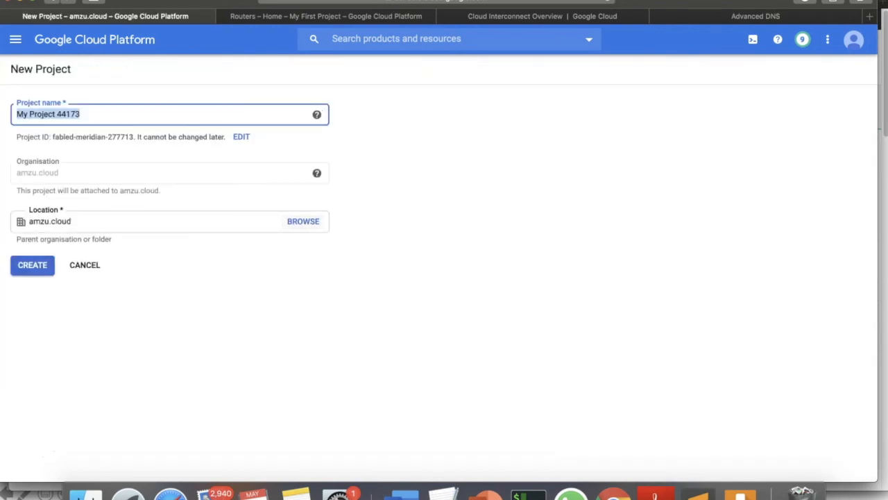
{"action": "left_click", "coordinate": [303, 221]}
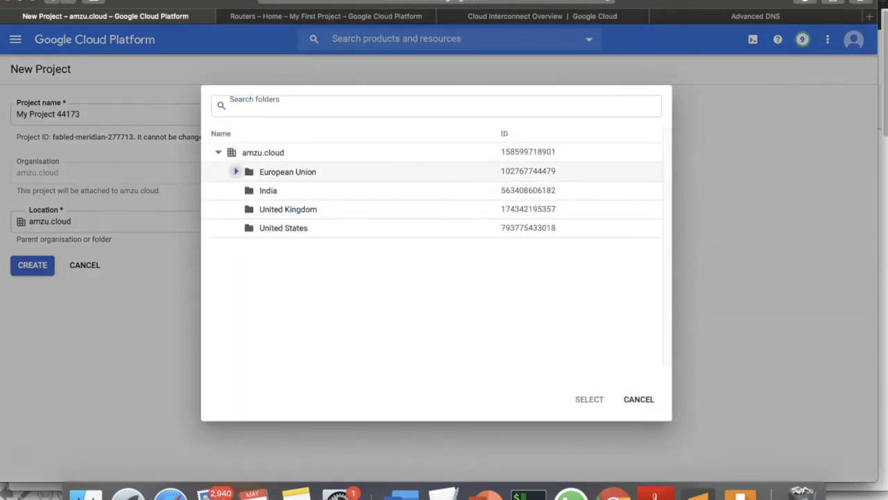
{"action": "left_click", "coordinate": [236, 172]}
{"action": "left_click", "coordinate": [269, 188]}
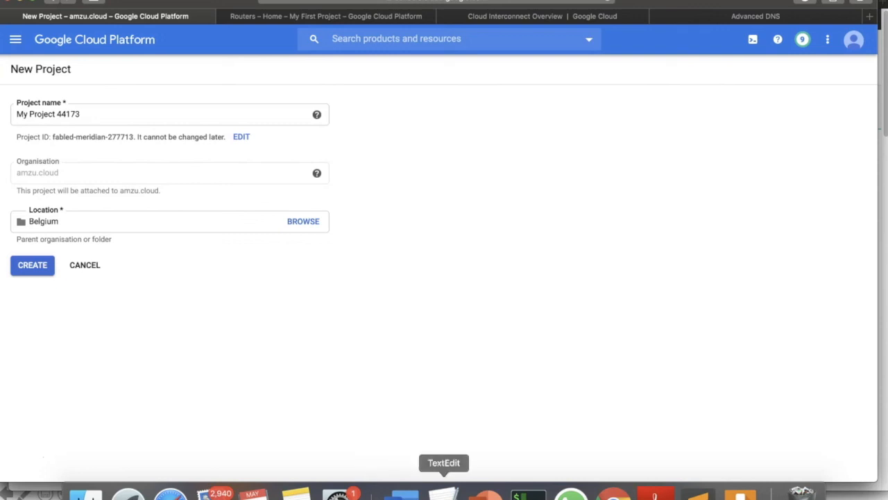
Switch to the PowerPoint slideshow and advance to the slide about connecting your organisation to GCP.
{"action": "left_click", "coordinate": [486, 495]}
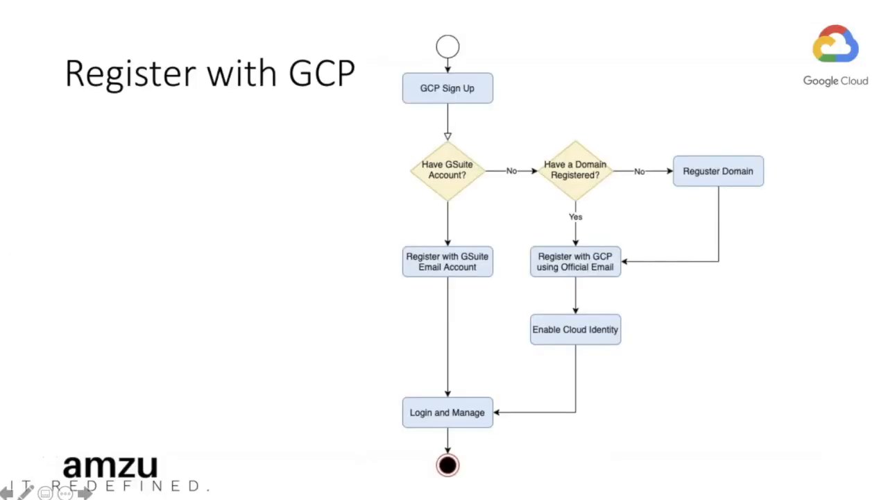
{"action": "key", "text": "Right"}
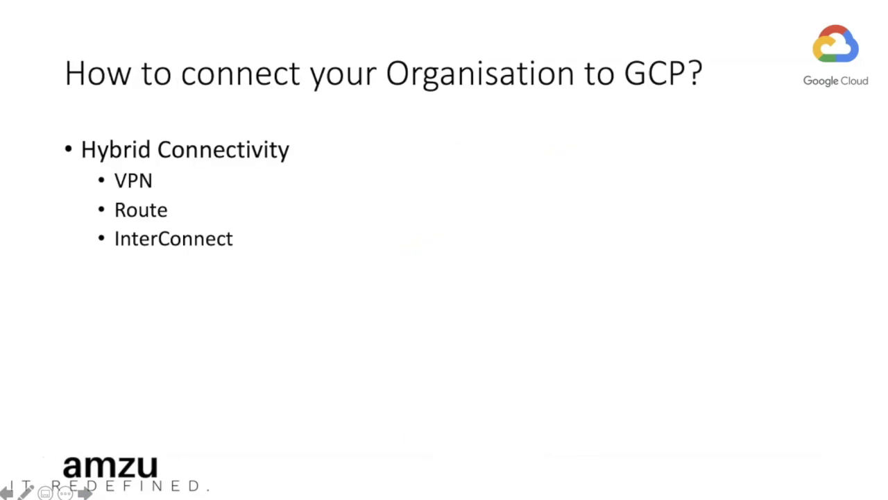